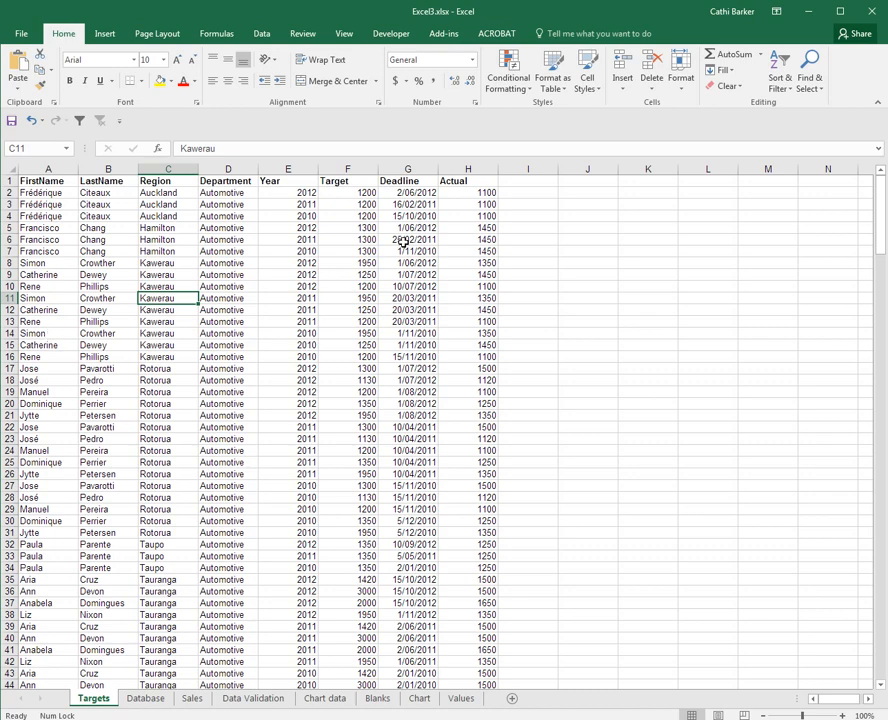
- Select all the values in the Actual column, from H2 down to the last filled row, H271
click(467, 193)
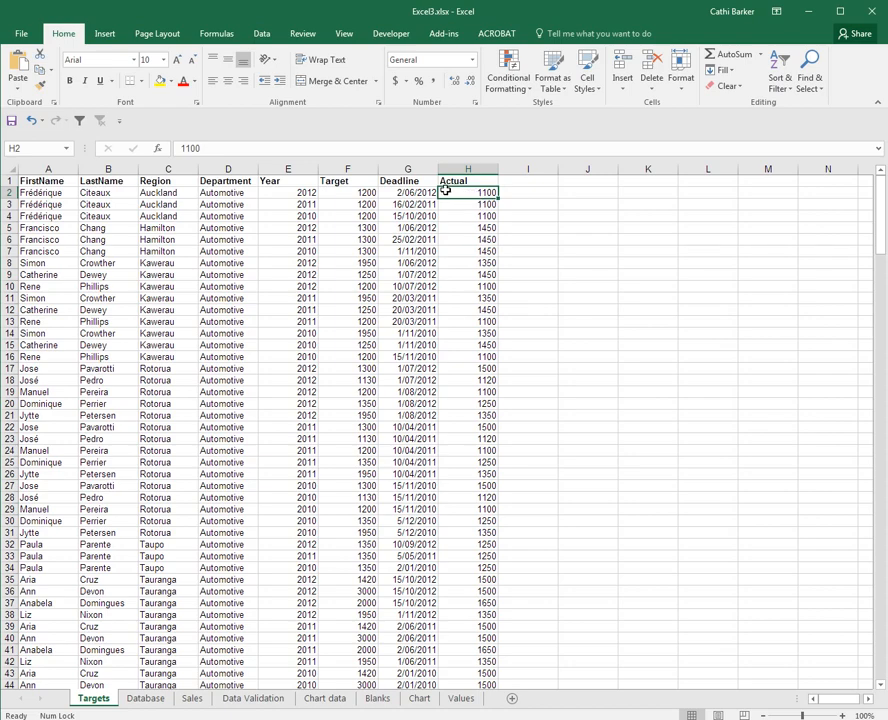
key(ctrl+shift+Down)
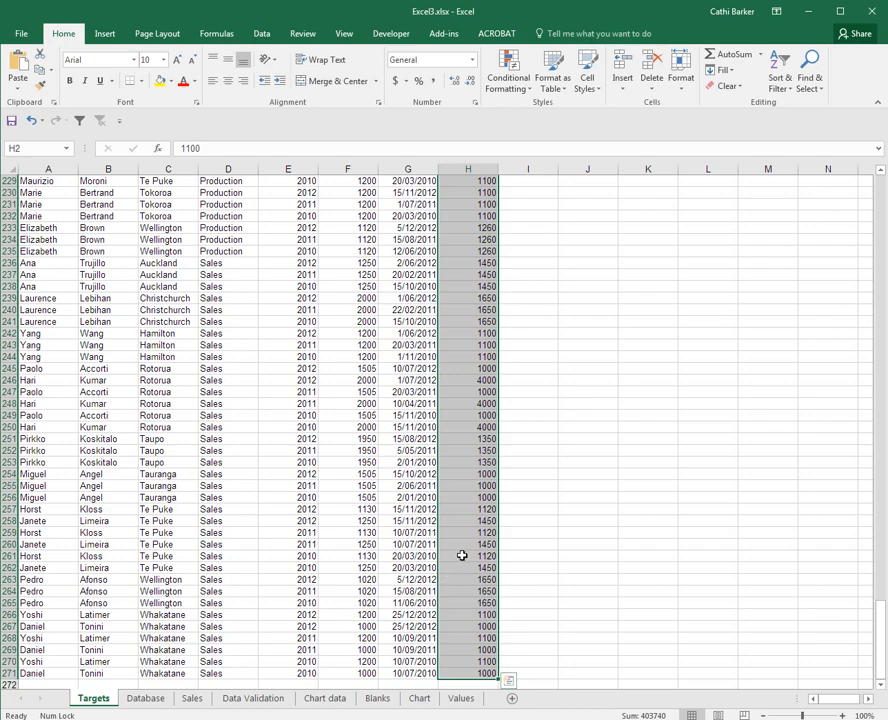
scroll(466, 661, down, 2)
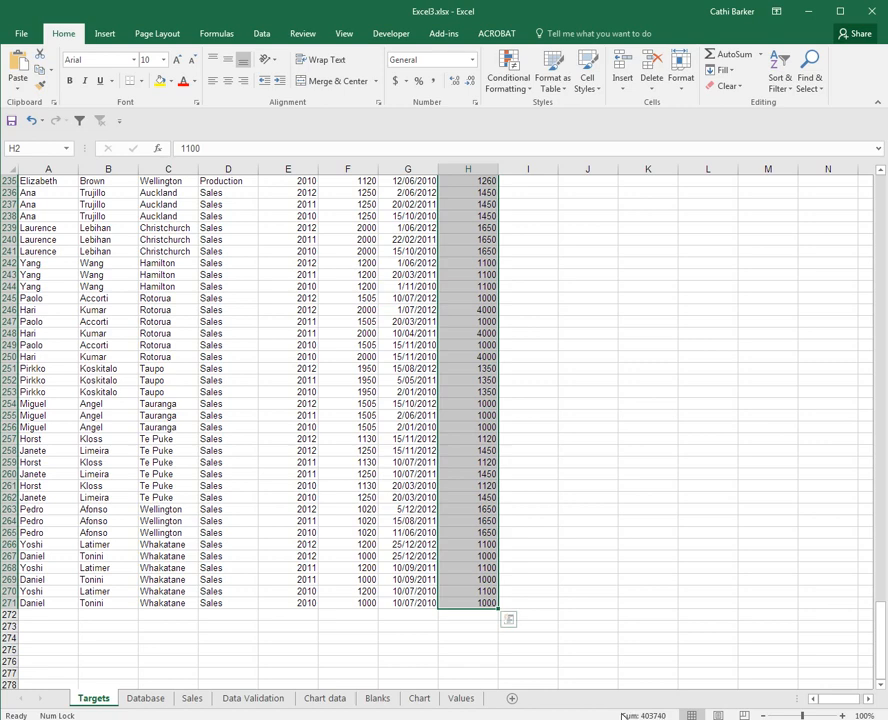
- Add Average, Count, Numerical Count, Minimum and Maximum to the calculations shown in the status bar
right_click(564, 716)
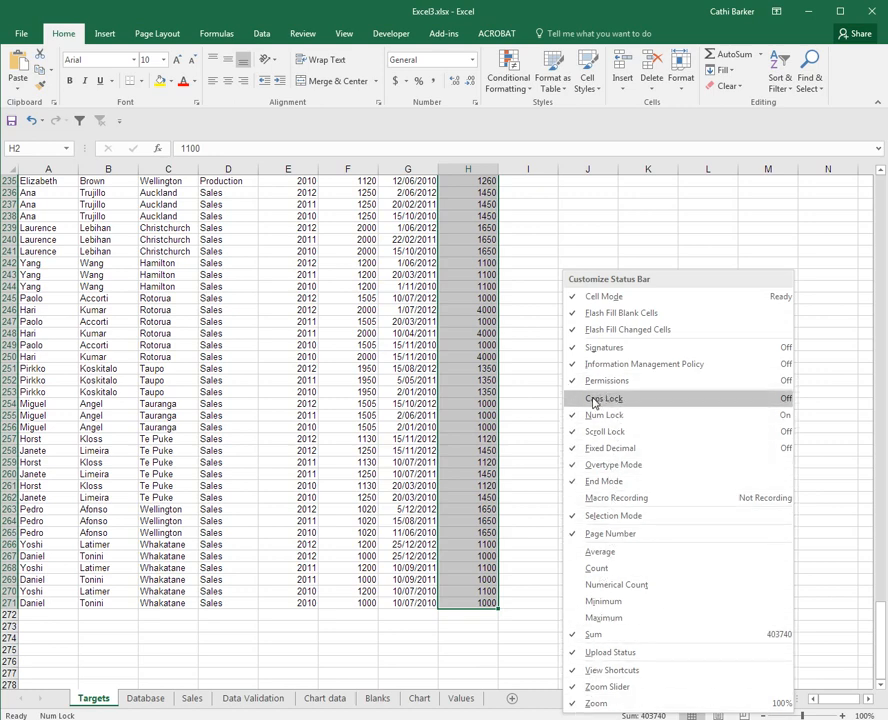
click(604, 555)
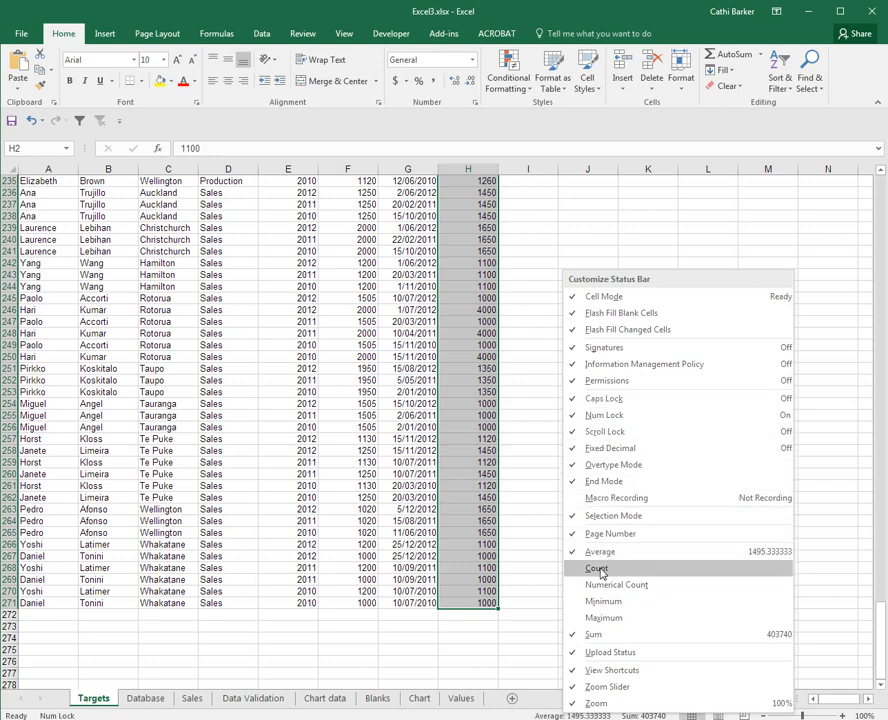
click(600, 568)
click(612, 585)
click(615, 604)
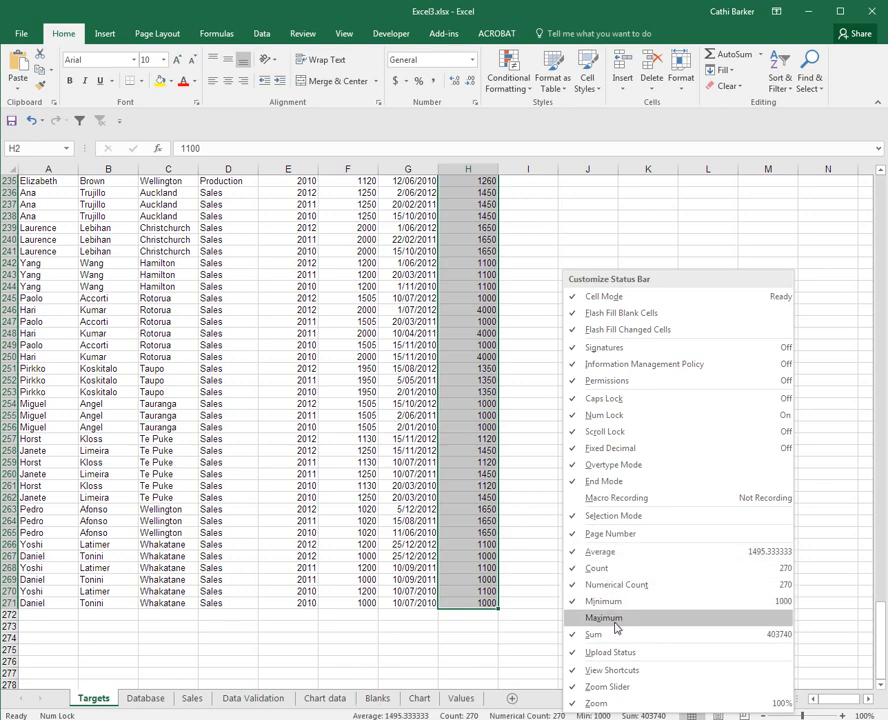
click(618, 618)
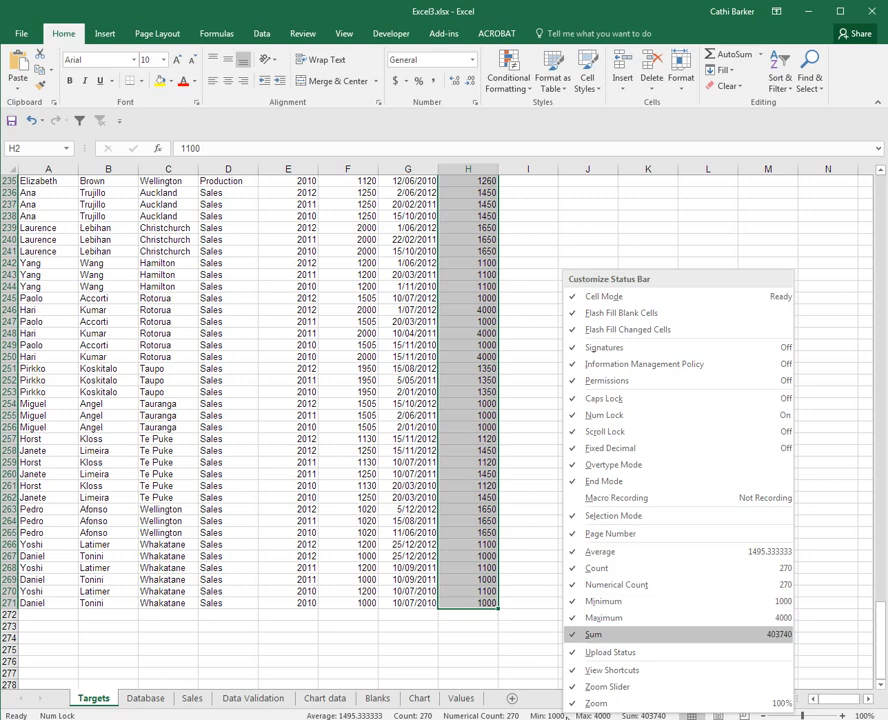
key(Escape)
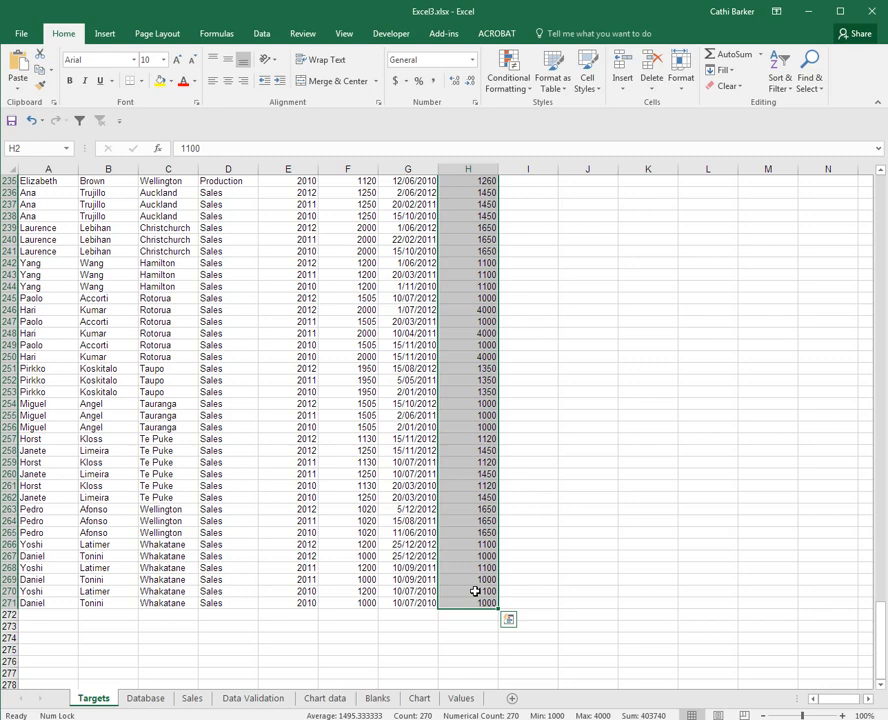
- Turn on filtering for the Targets list and filter the Actual column to above-average values
key(ctrl+Up)
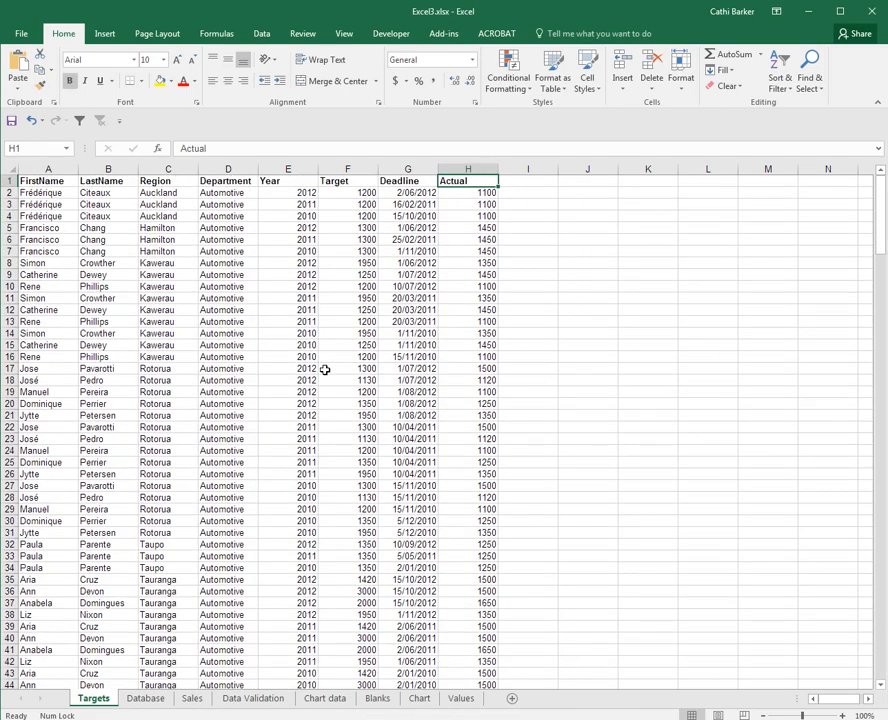
key(ctrl+shift+l)
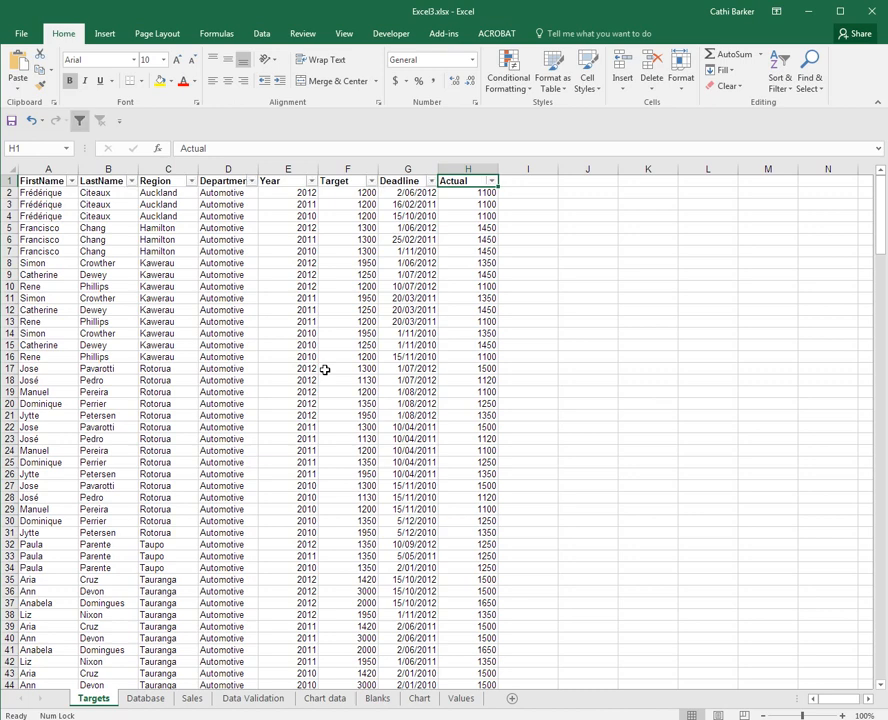
click(492, 182)
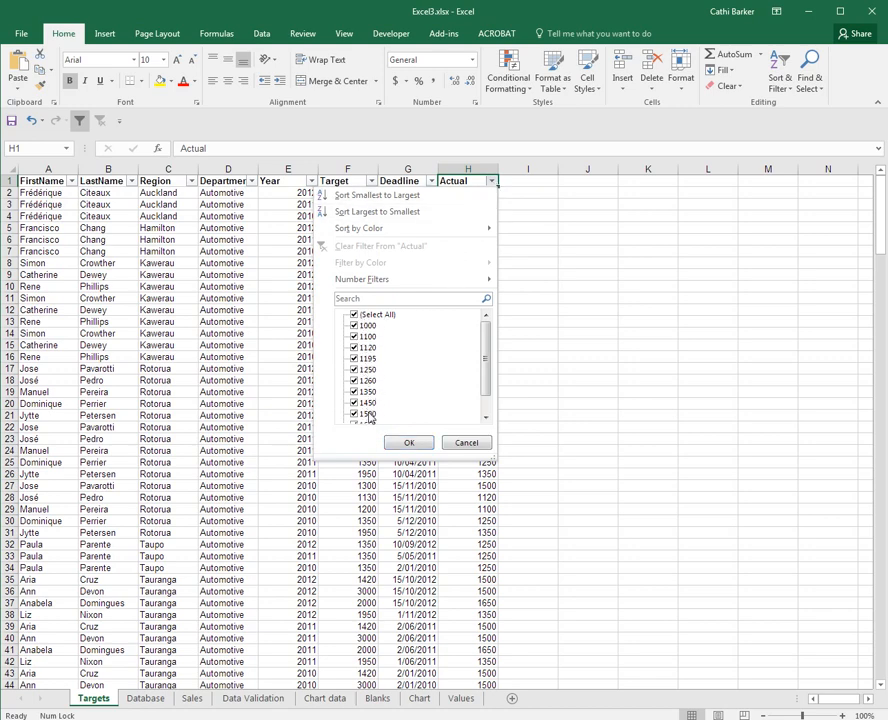
mouse_move(377, 282)
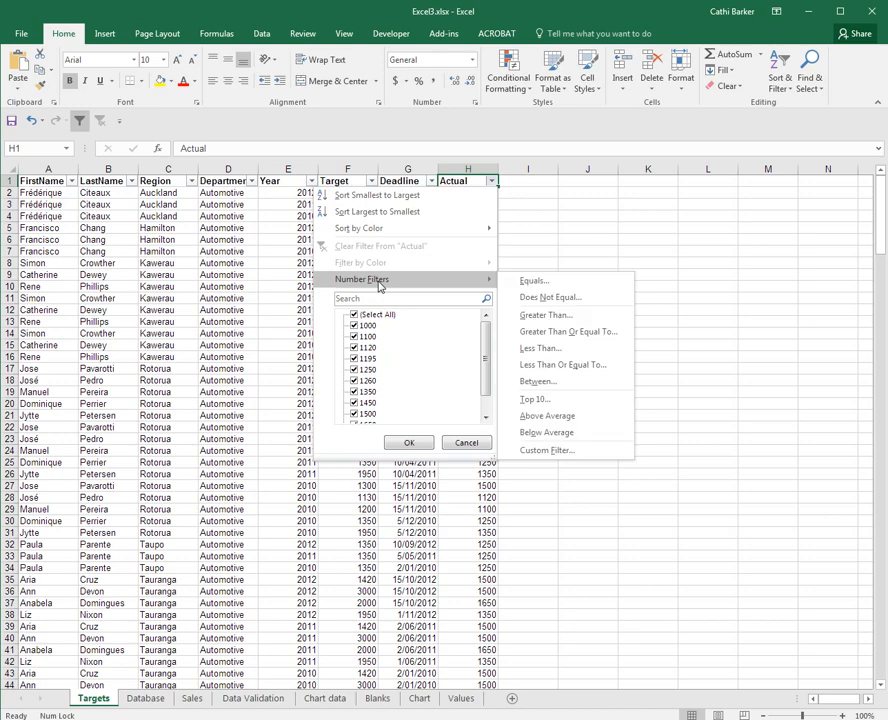
click(572, 421)
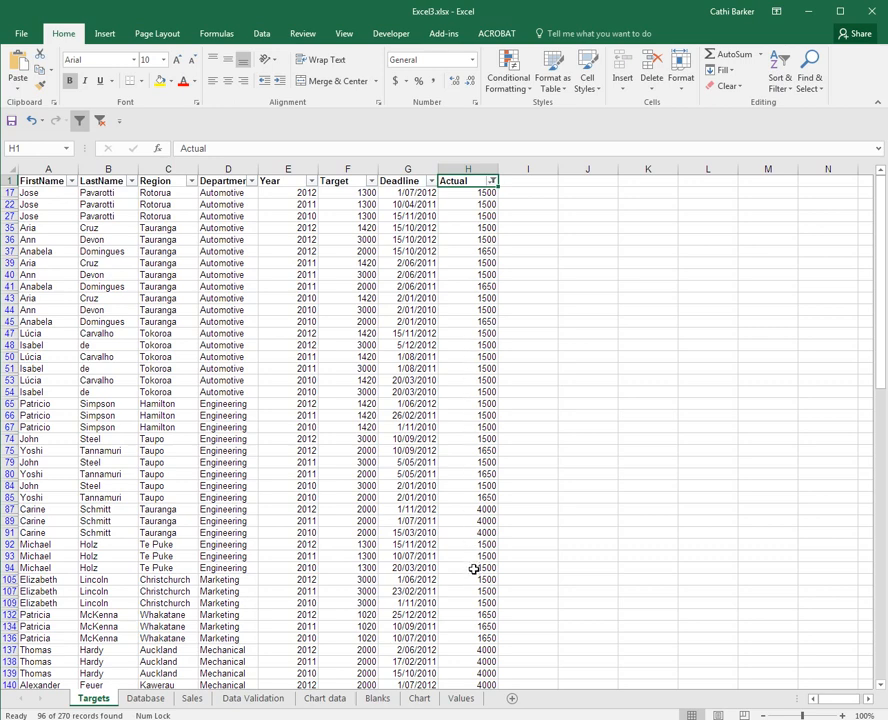
- Filter the Actual column to below-average values instead, and clear that filter after viewing it
click(491, 182)
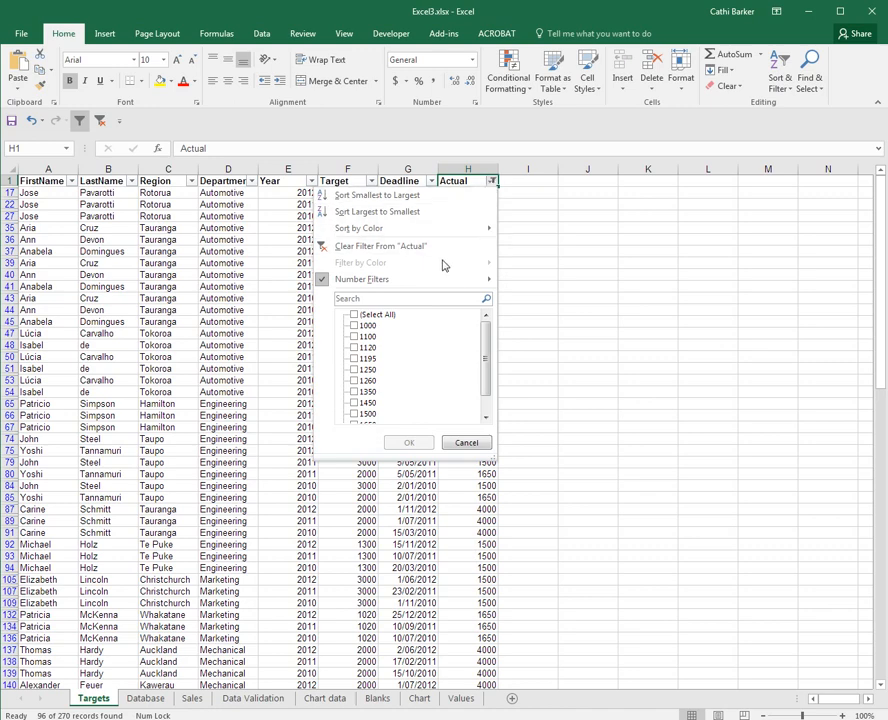
mouse_move(444, 281)
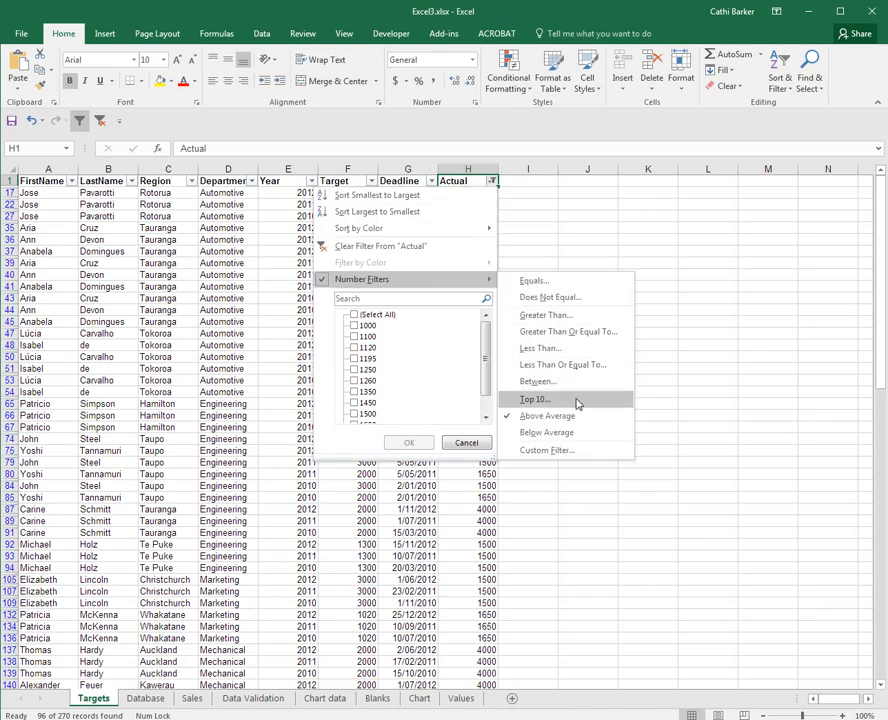
click(568, 434)
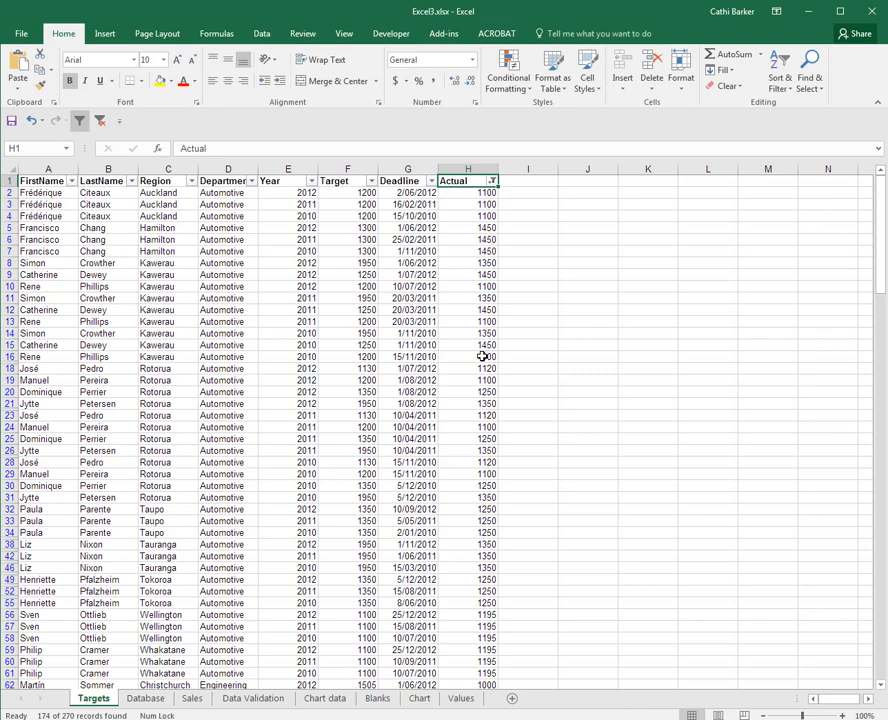
click(492, 181)
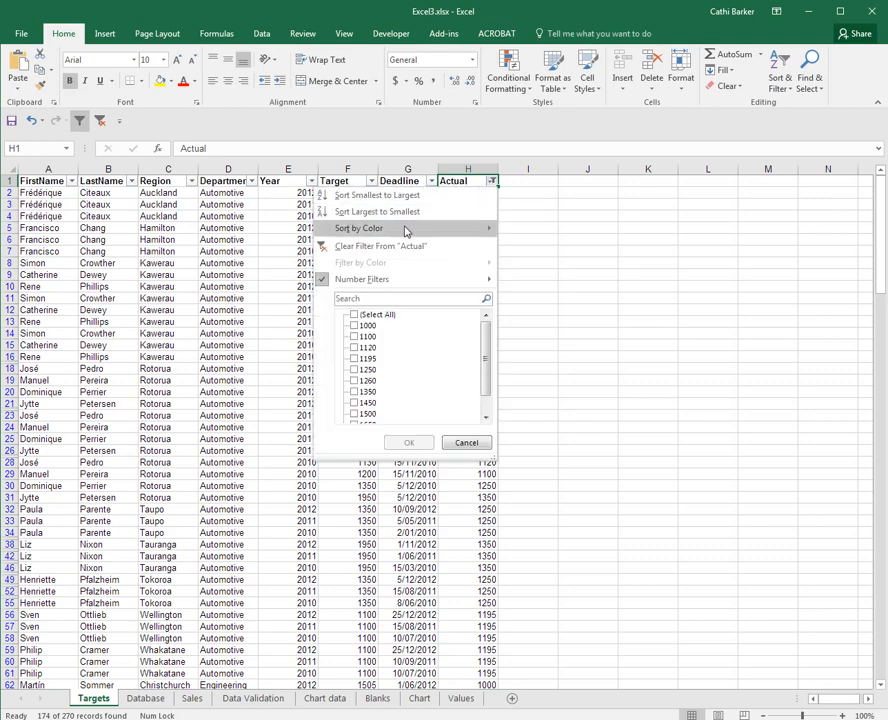
click(358, 248)
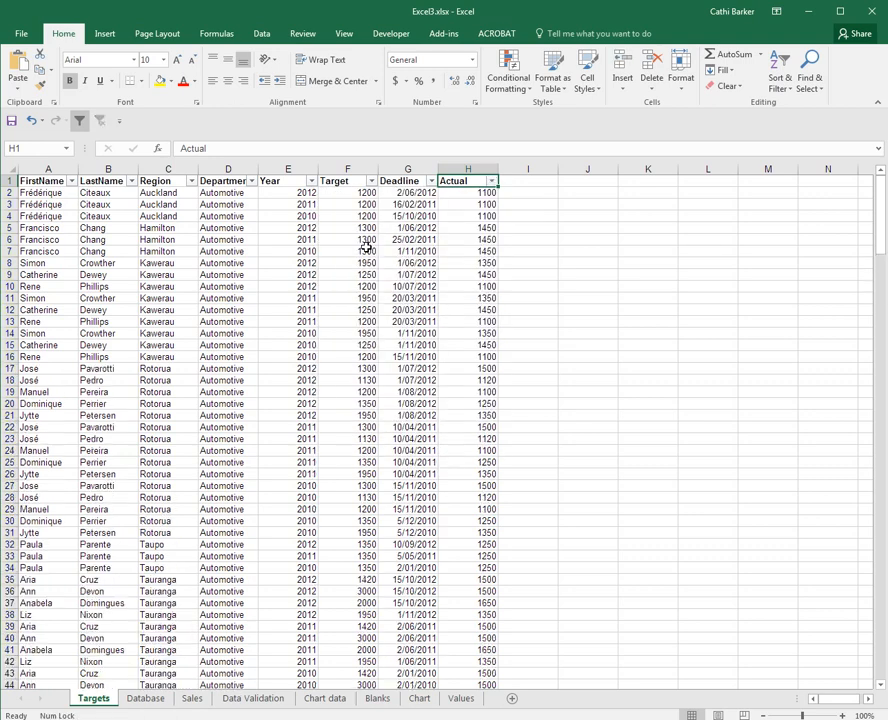
- Filter the Actual column to show the top 25 percent of values using the Top 10 filter
click(492, 181)
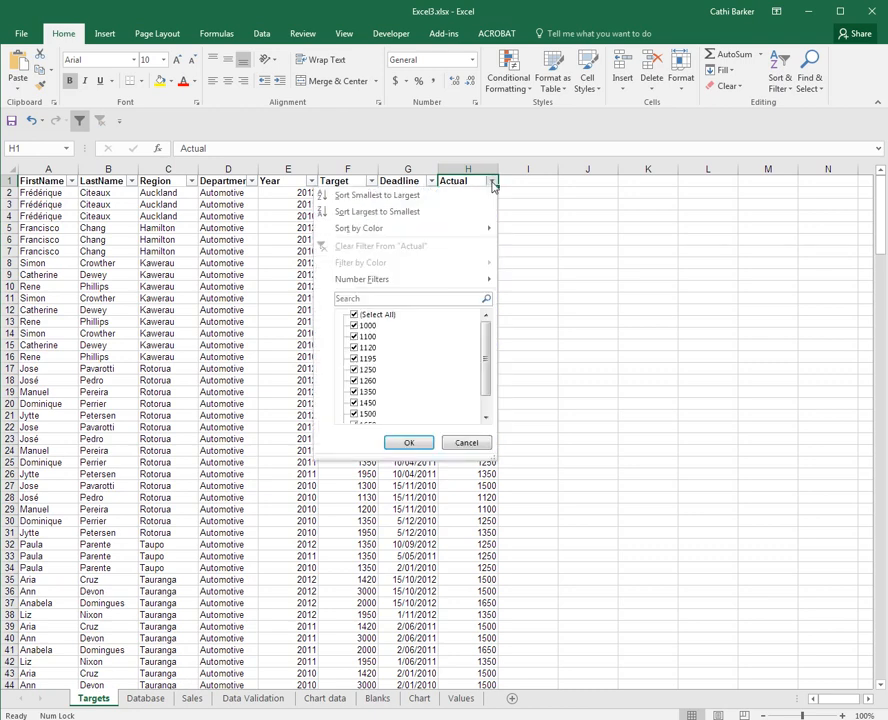
mouse_move(440, 283)
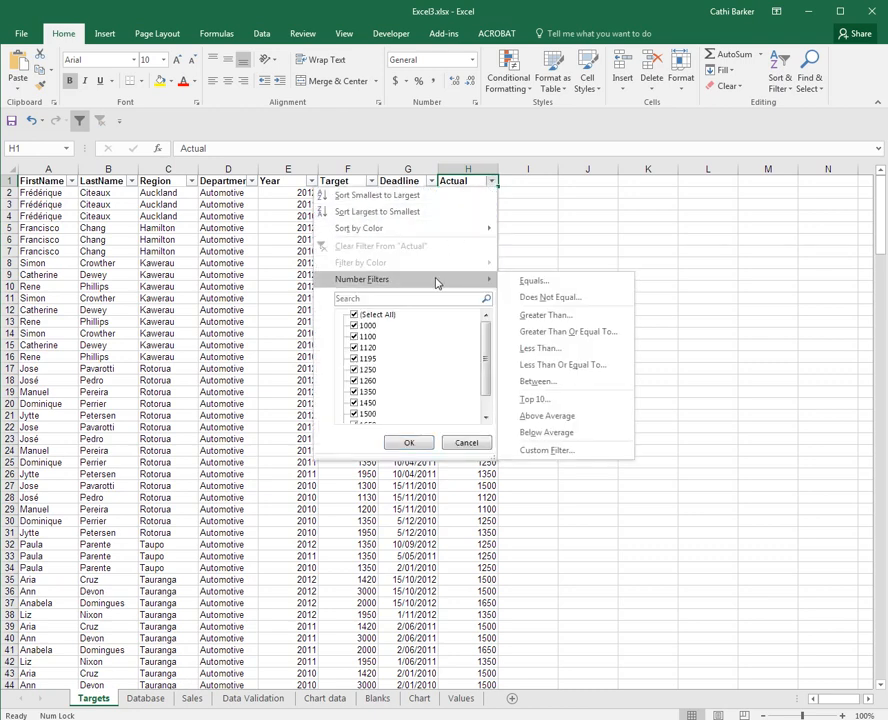
click(543, 401)
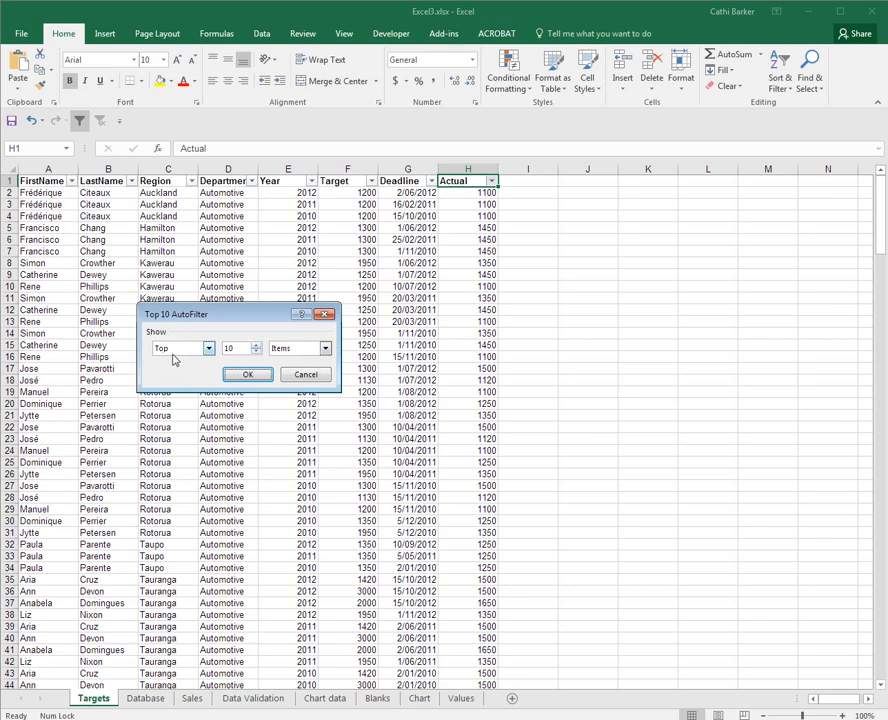
click(209, 350)
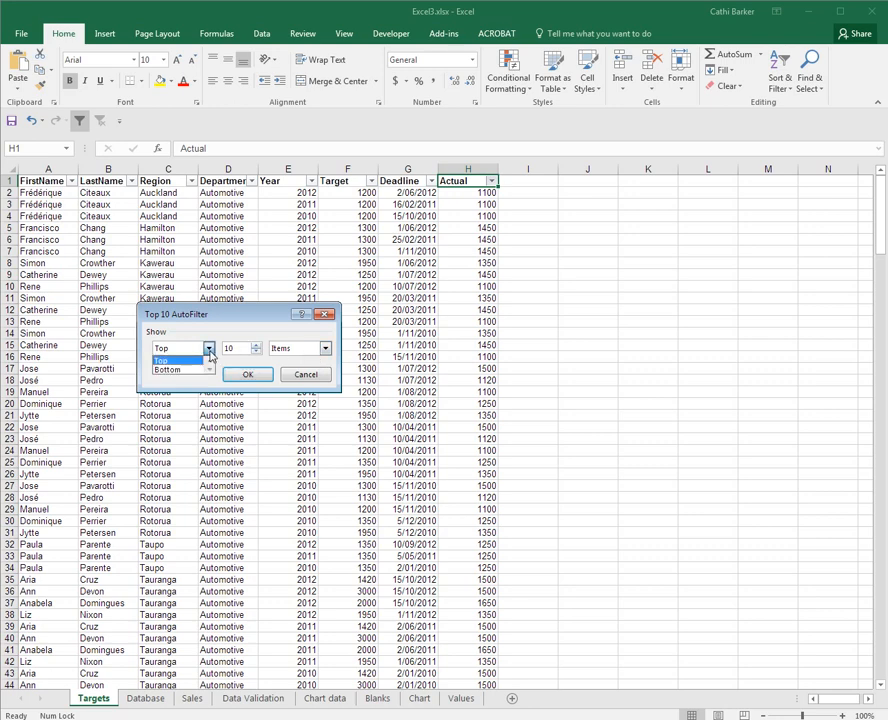
click(209, 350)
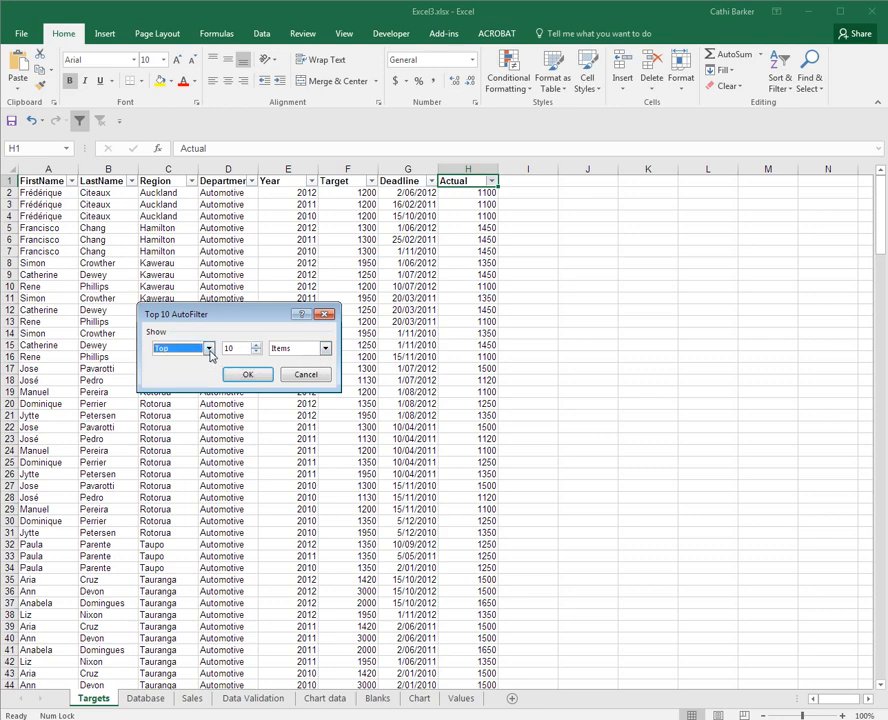
click(219, 348)
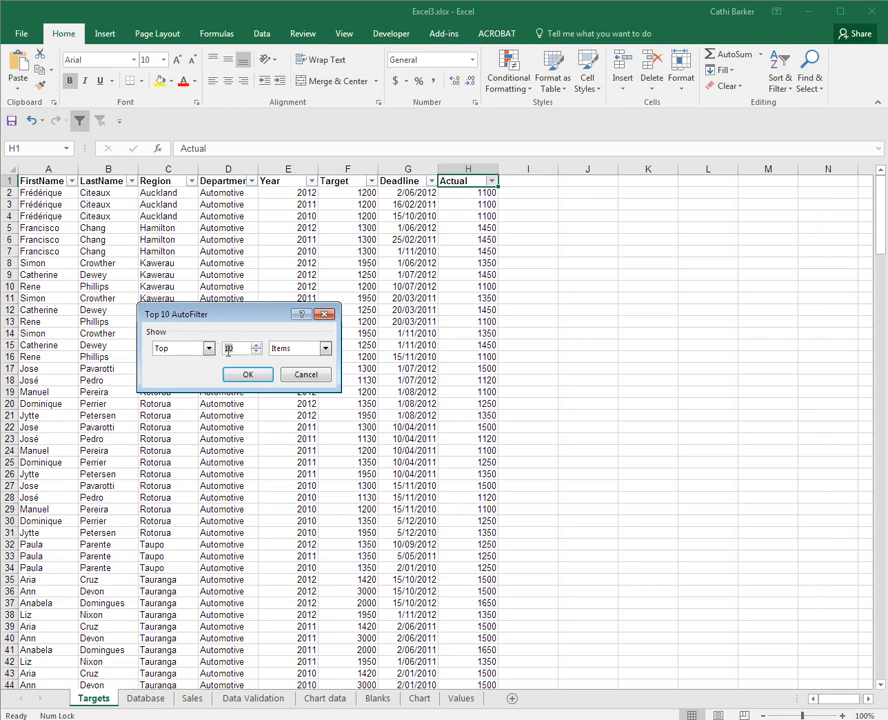
text(25)
click(324, 350)
click(313, 369)
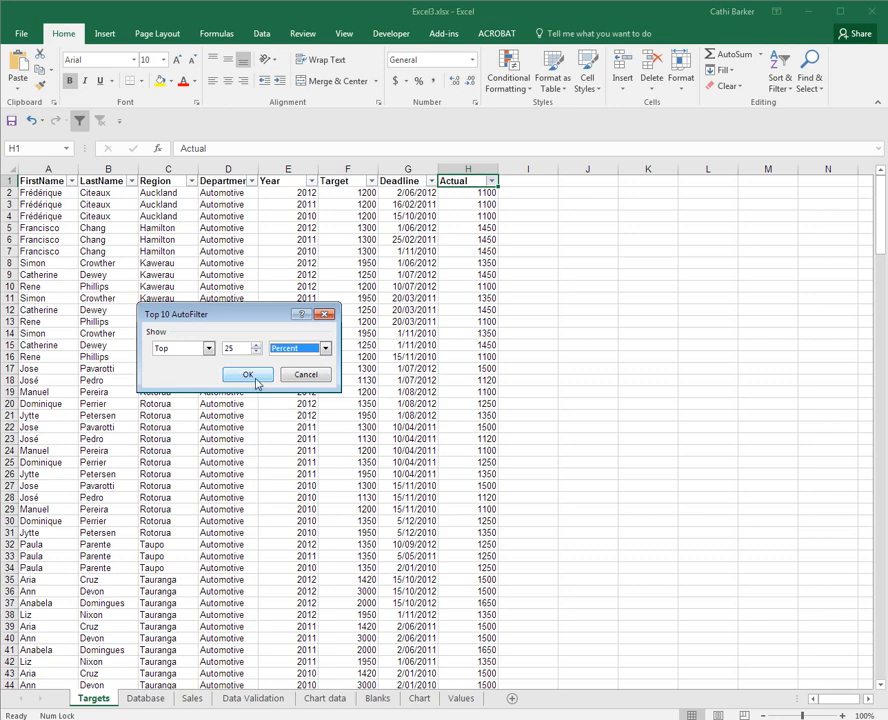
click(252, 376)
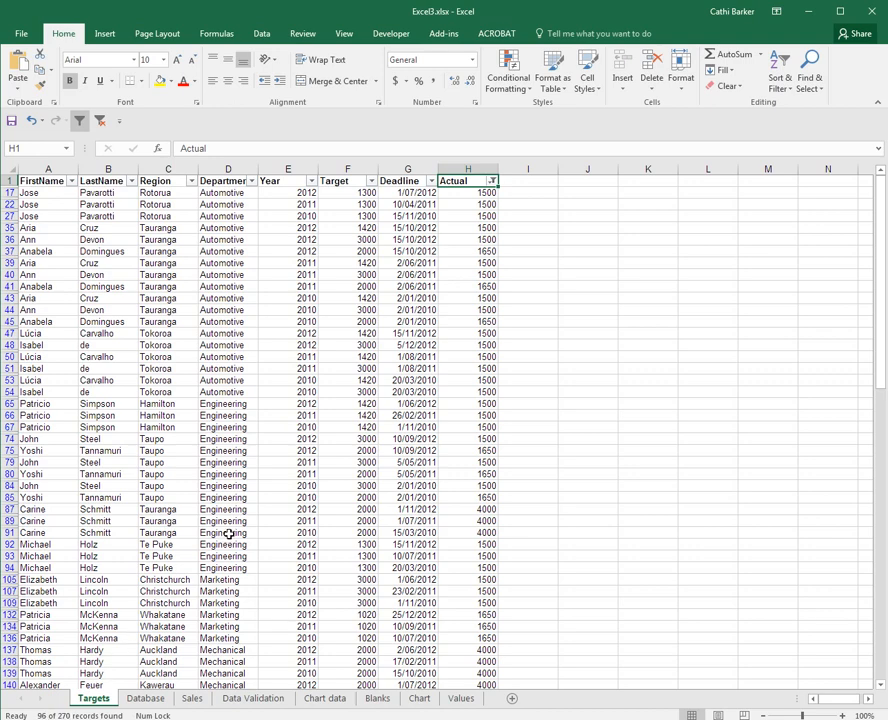
- Clear the filter from the Actual column and turn off filtering for the list
click(493, 183)
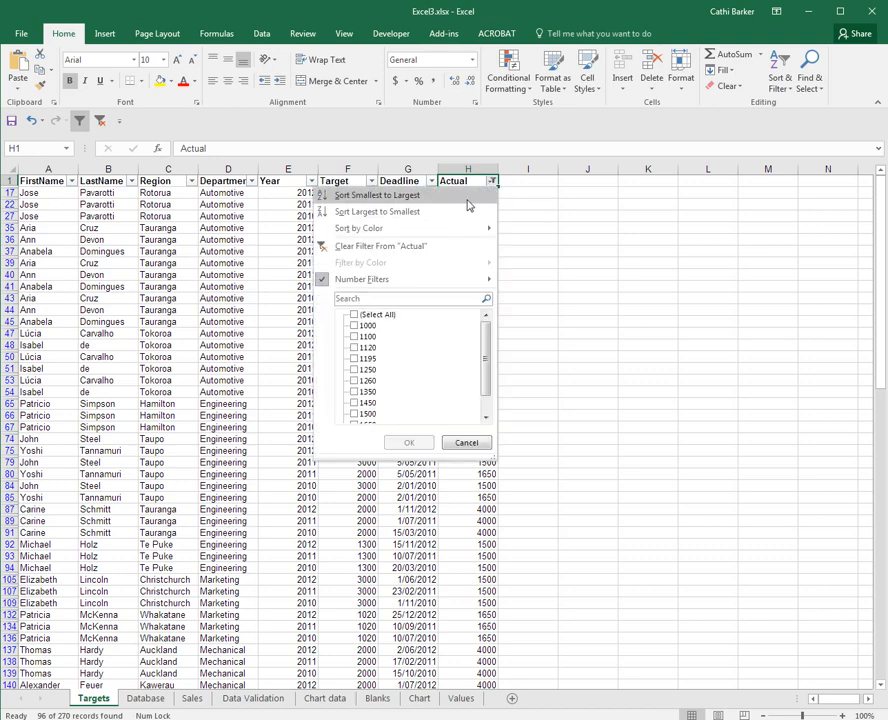
click(416, 246)
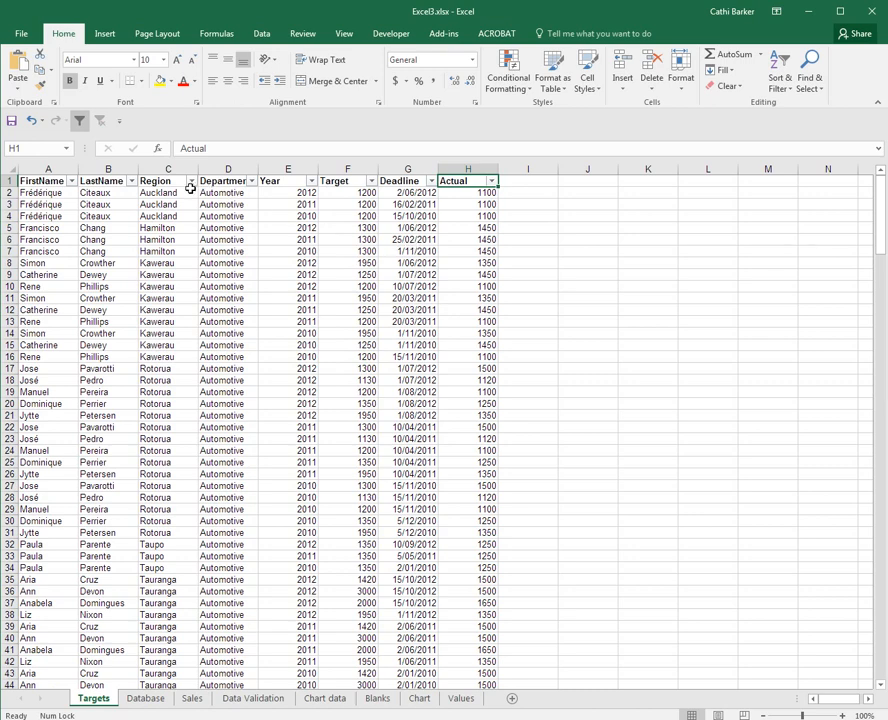
key(ctrl+shift+l)
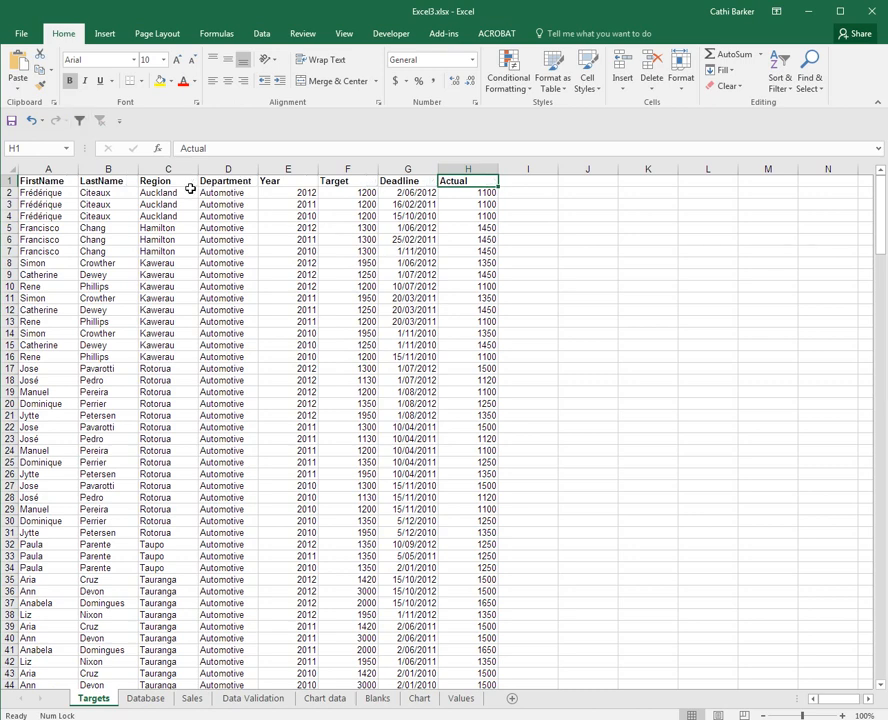